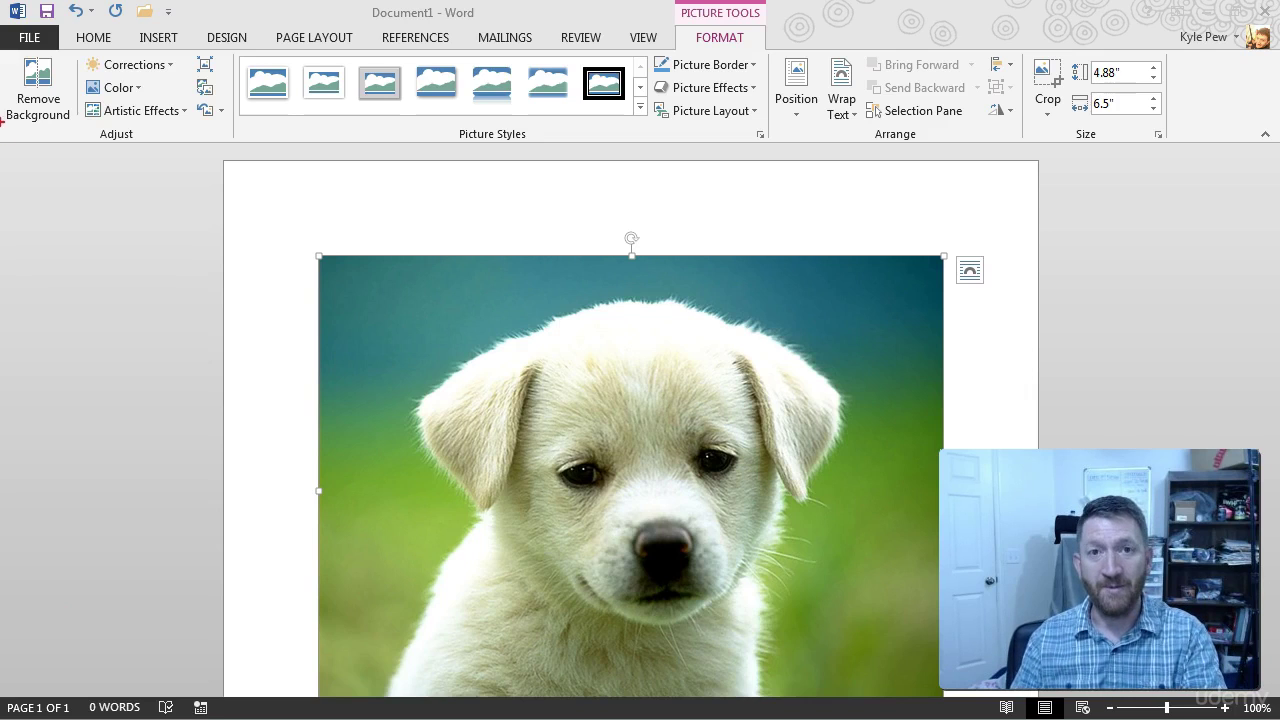
Open the FILE tab's Info page for the unsaved document, showing its properties and protection options.
{"action": "left_click_drag", "start_coordinate": [52, 30], "coordinate": [122, 10]}
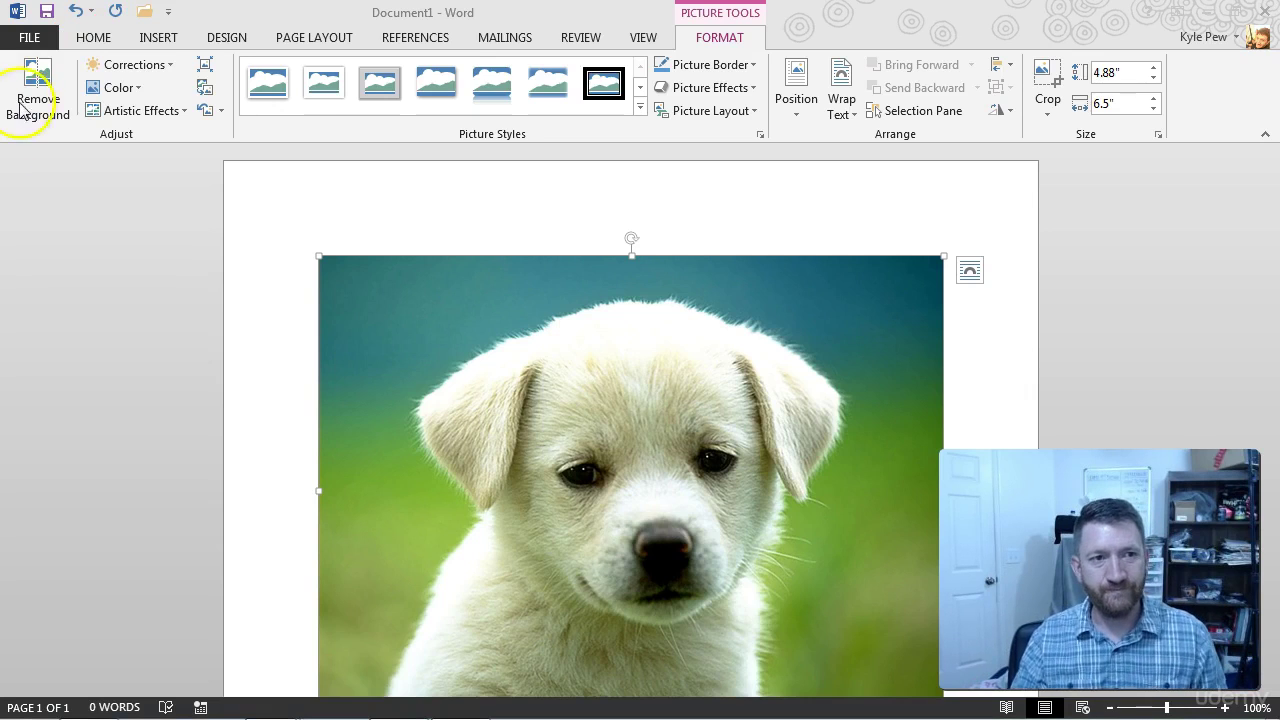
{"action": "left_click", "coordinate": [35, 44]}
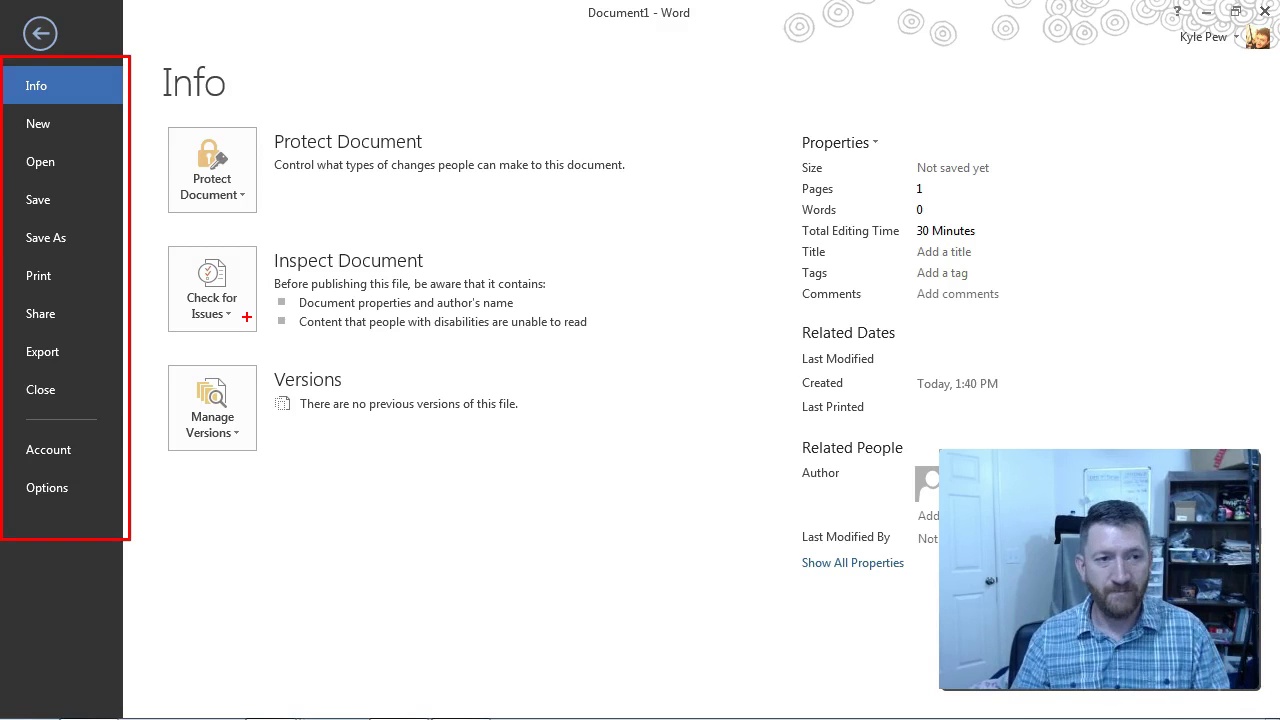
Browse the New, Open and Save As pages, ending on the Print preview of the puppy page.
{"action": "left_click", "coordinate": [45, 126]}
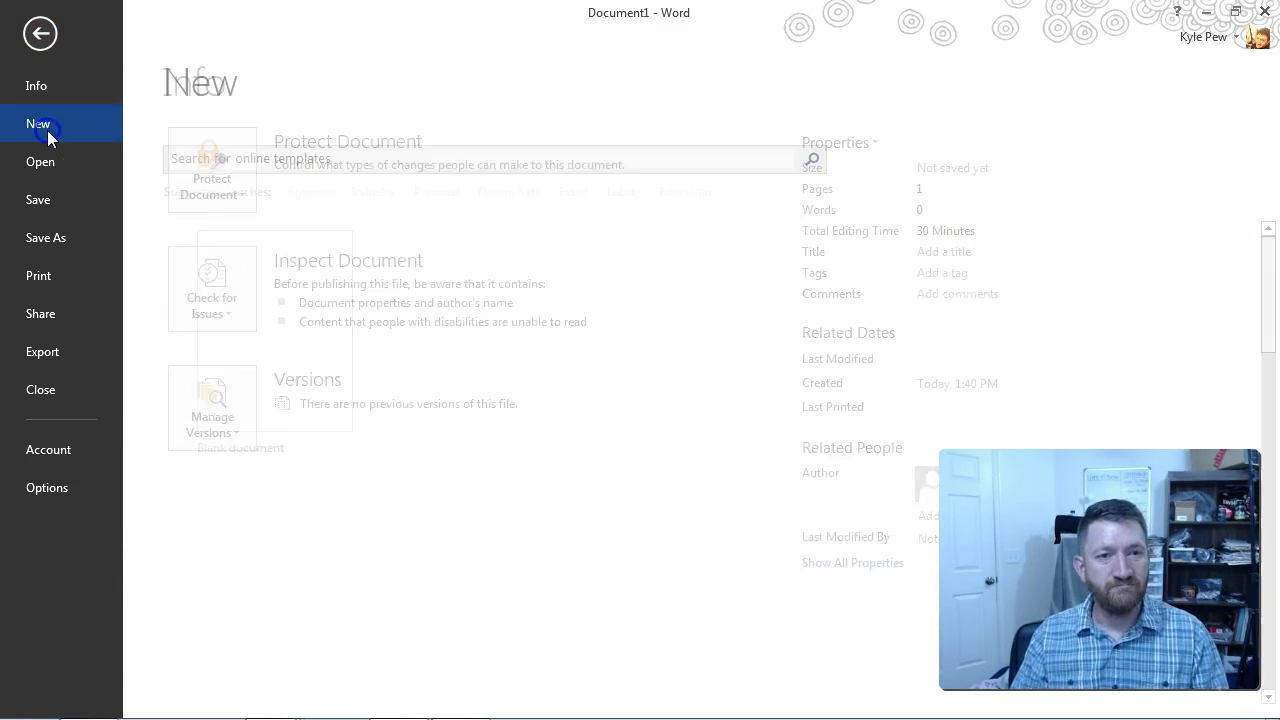
{"action": "left_click", "coordinate": [295, 355]}
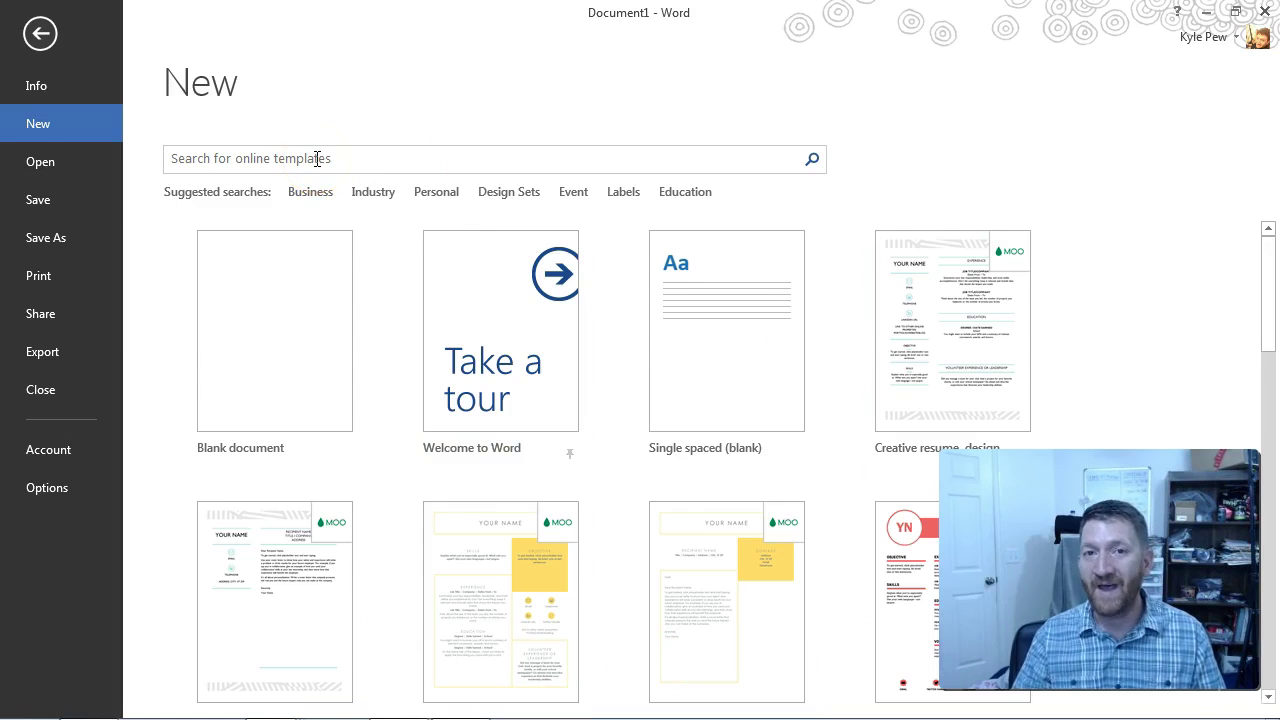
{"action": "left_click", "coordinate": [73, 171]}
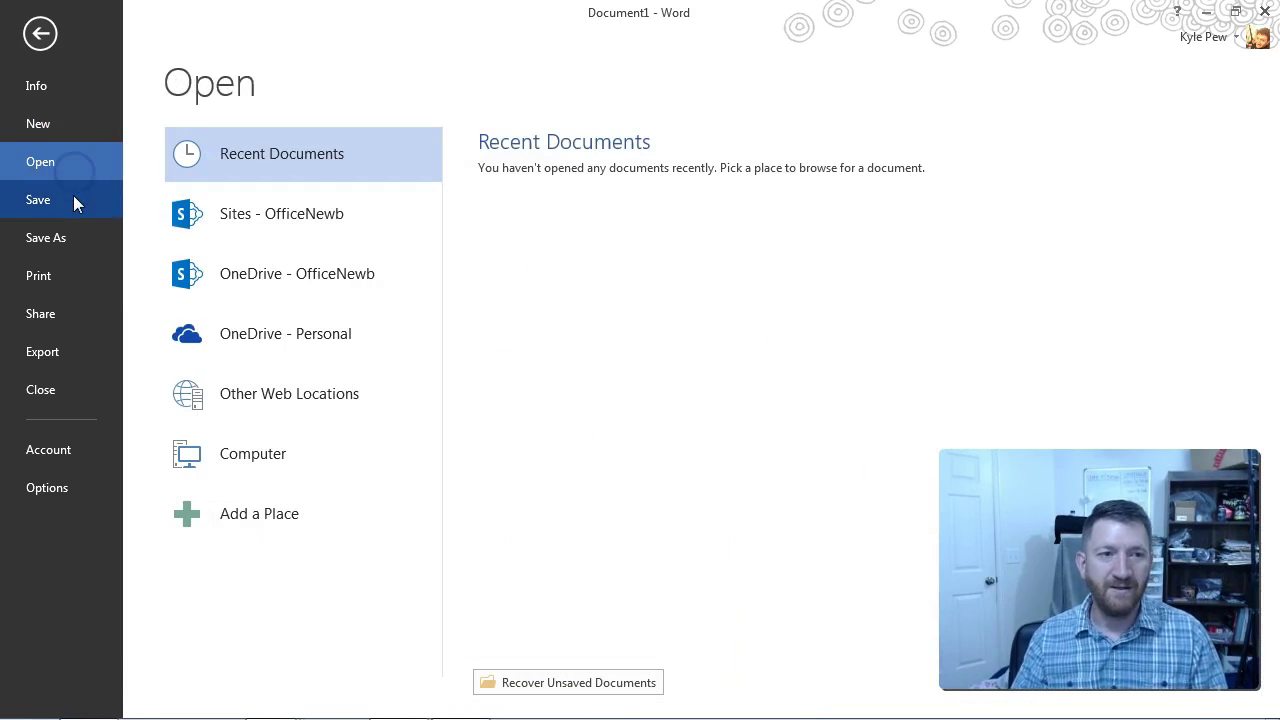
{"action": "left_click", "coordinate": [73, 198]}
{"action": "left_click", "coordinate": [62, 288]}
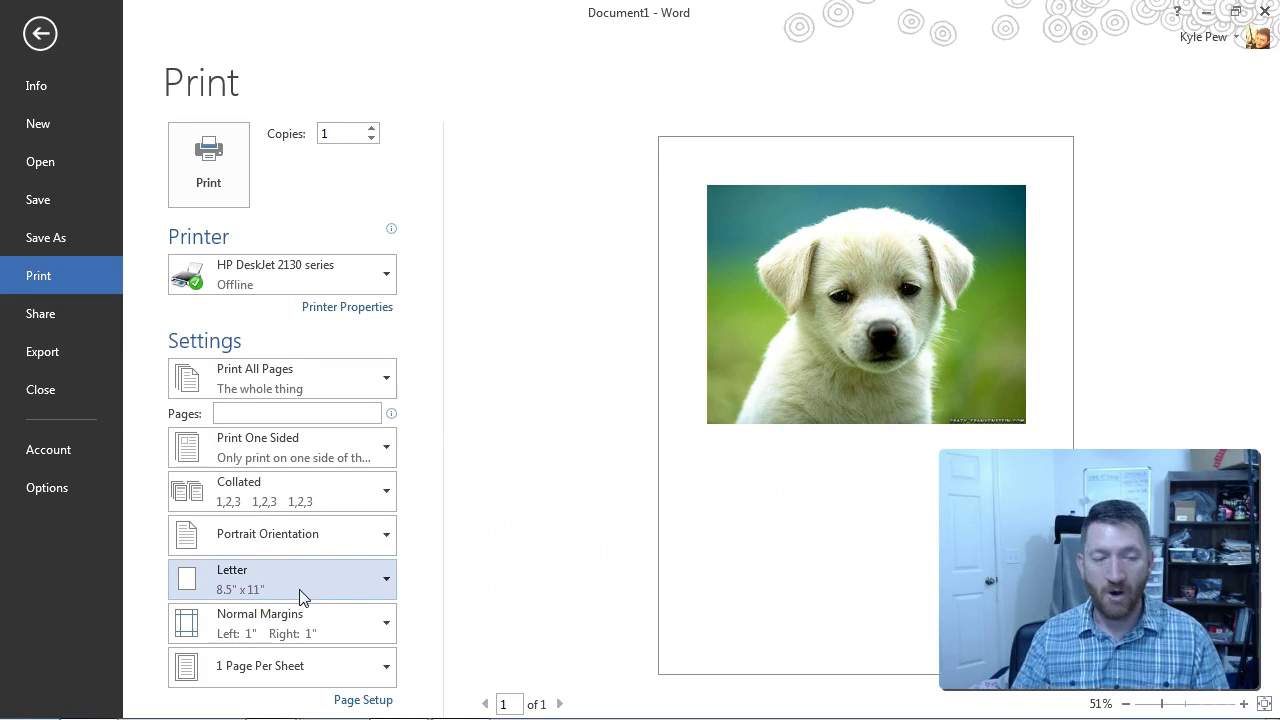
Show the Share page and look over Invite People, Email, Present Online and Post to Blog.
{"action": "left_click", "coordinate": [73, 318]}
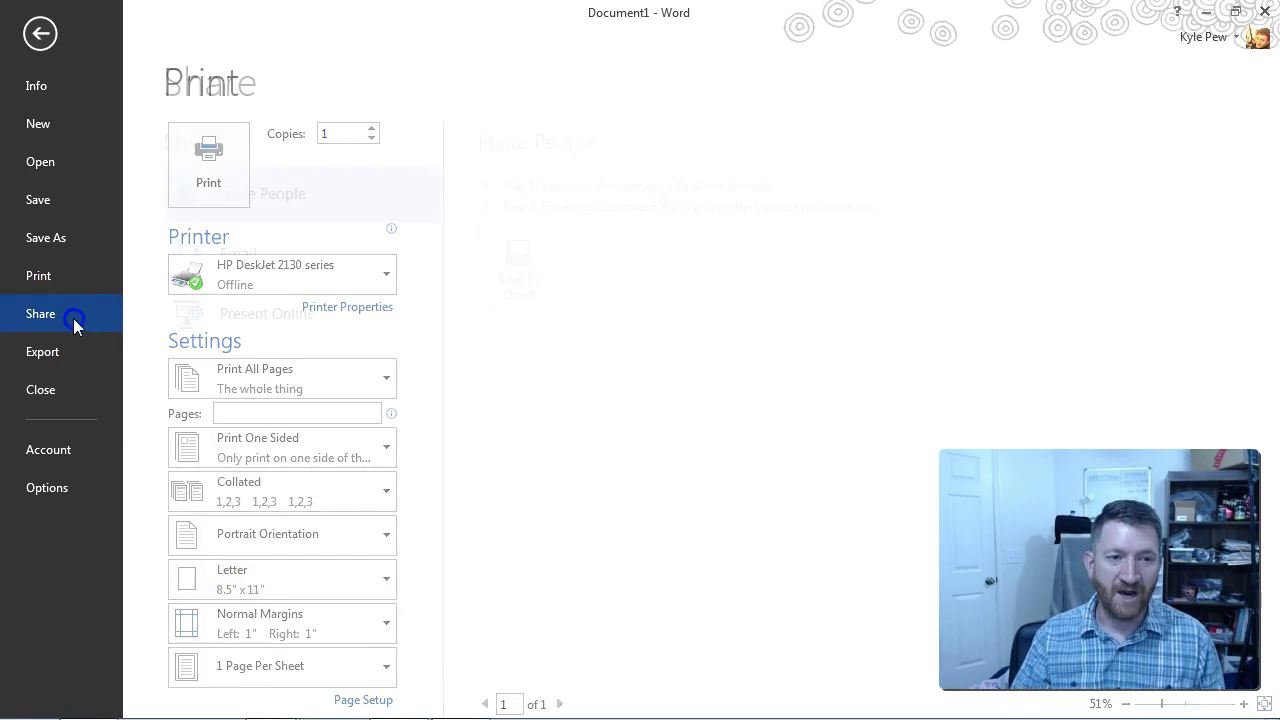
{"action": "left_click", "coordinate": [75, 316]}
{"action": "left_click", "coordinate": [228, 262]}
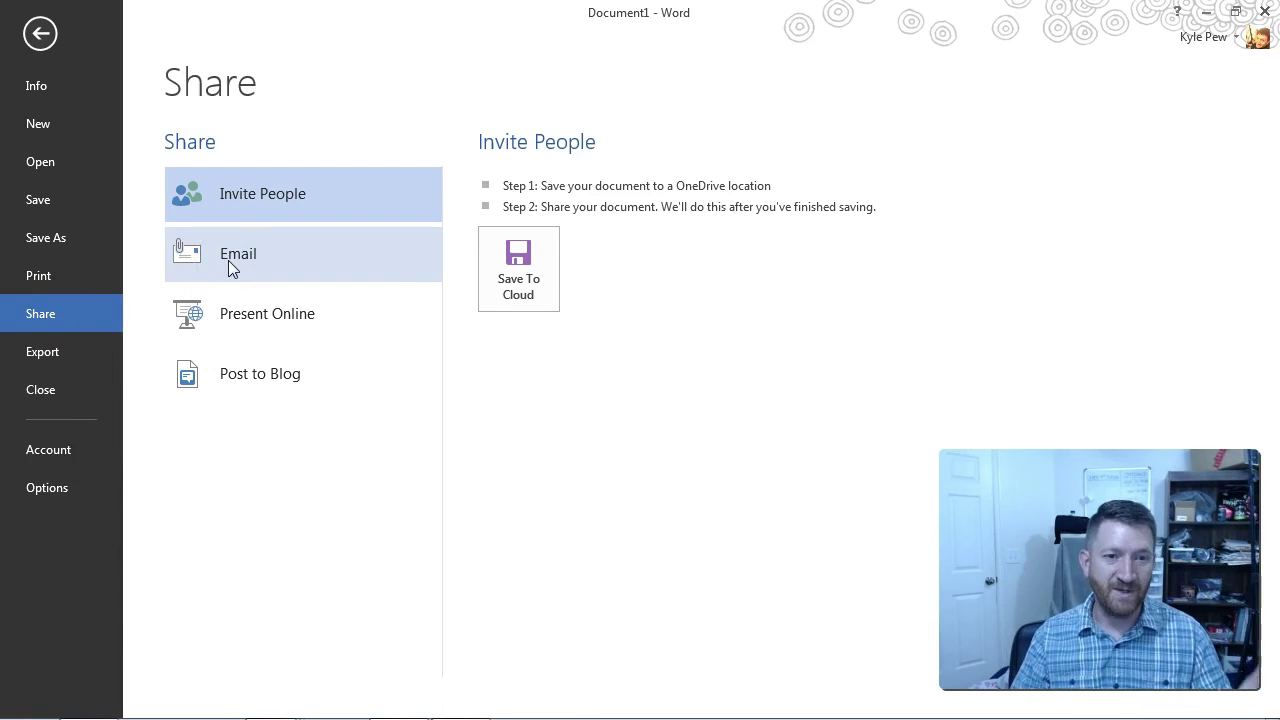
{"action": "left_click", "coordinate": [243, 326]}
{"action": "left_click", "coordinate": [242, 377]}
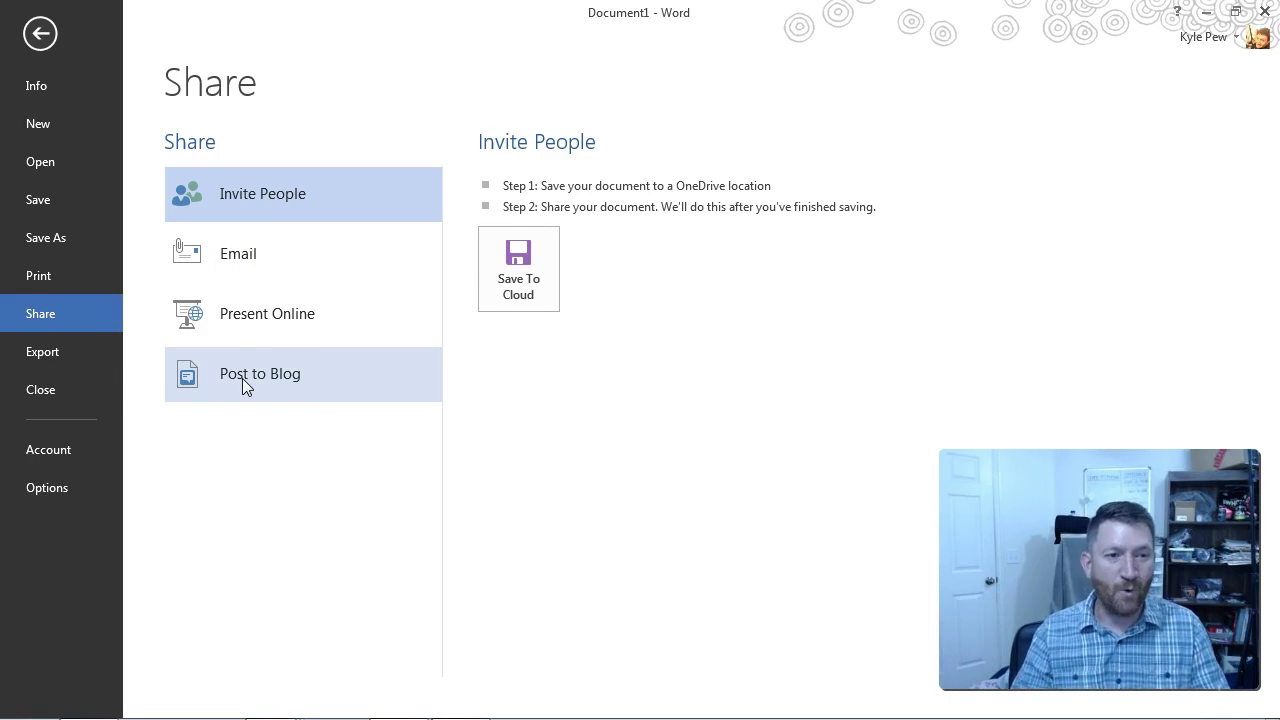
Show the Export page offering Create PDF/XPS Document and Change File Type.
{"action": "left_click", "coordinate": [109, 359]}
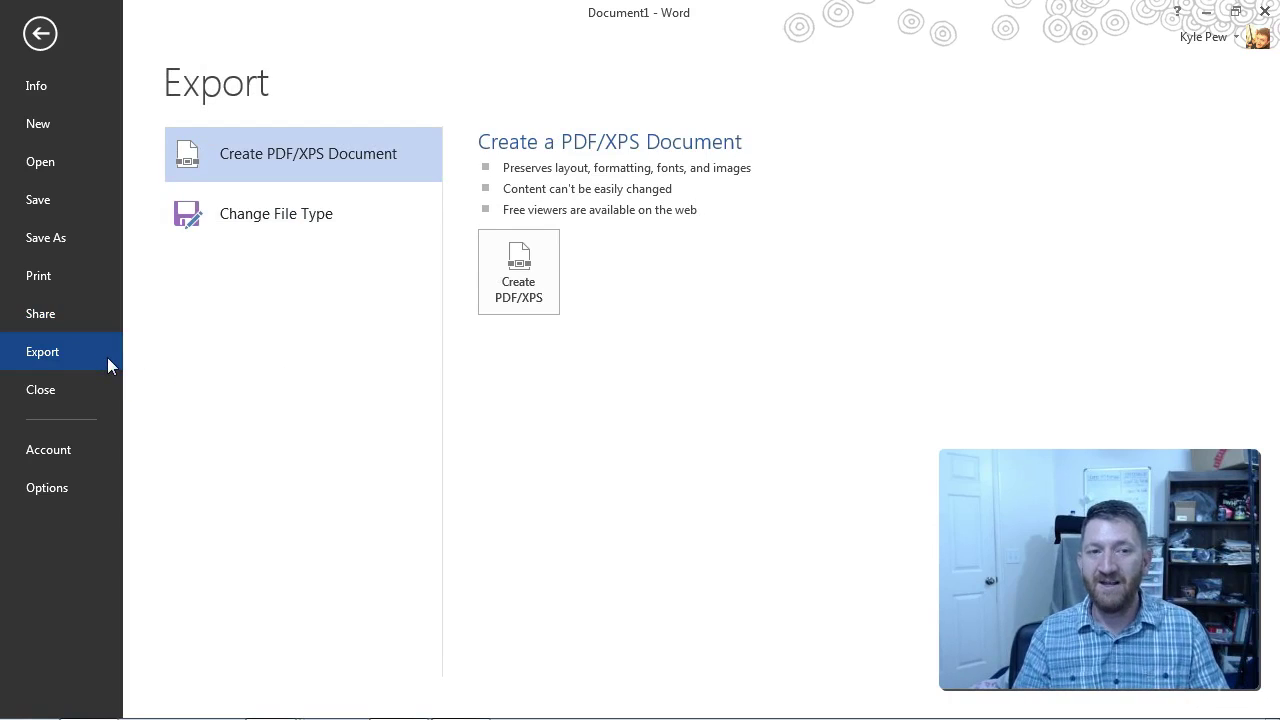
{"action": "left_click", "coordinate": [67, 487]}
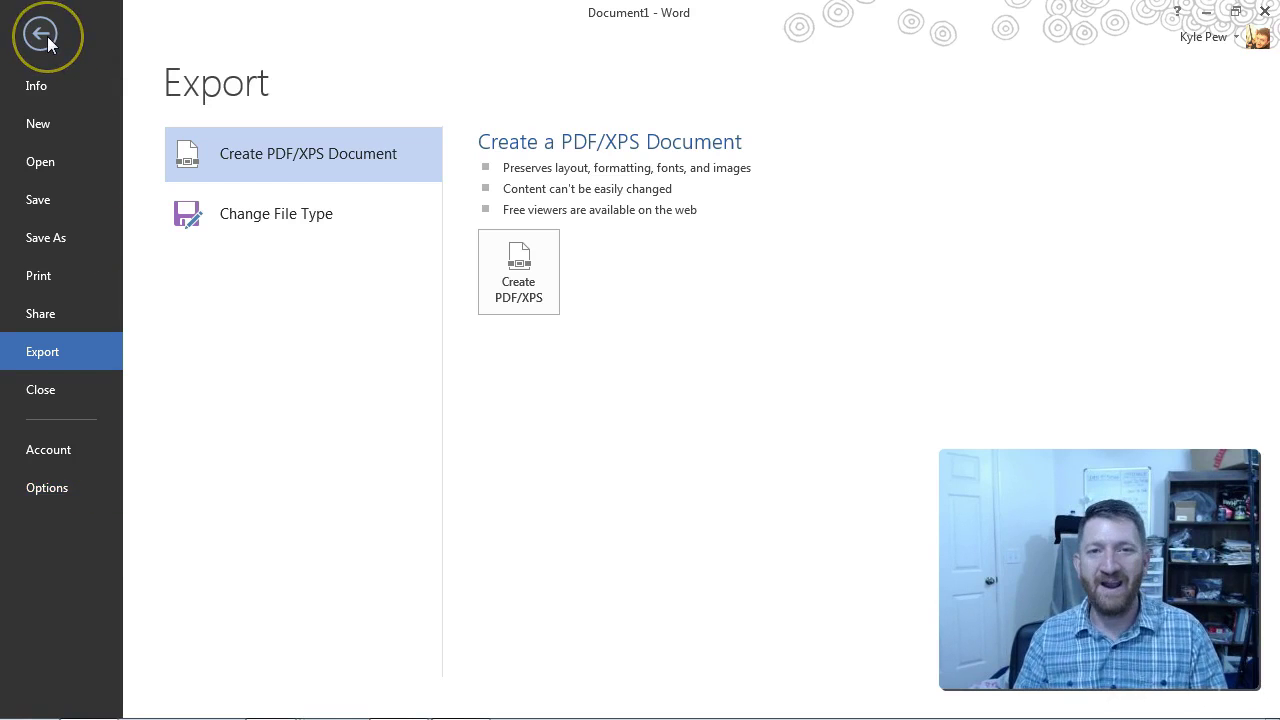
{"action": "left_click_drag", "start_coordinate": [58, 40], "coordinate": [150, 115]}
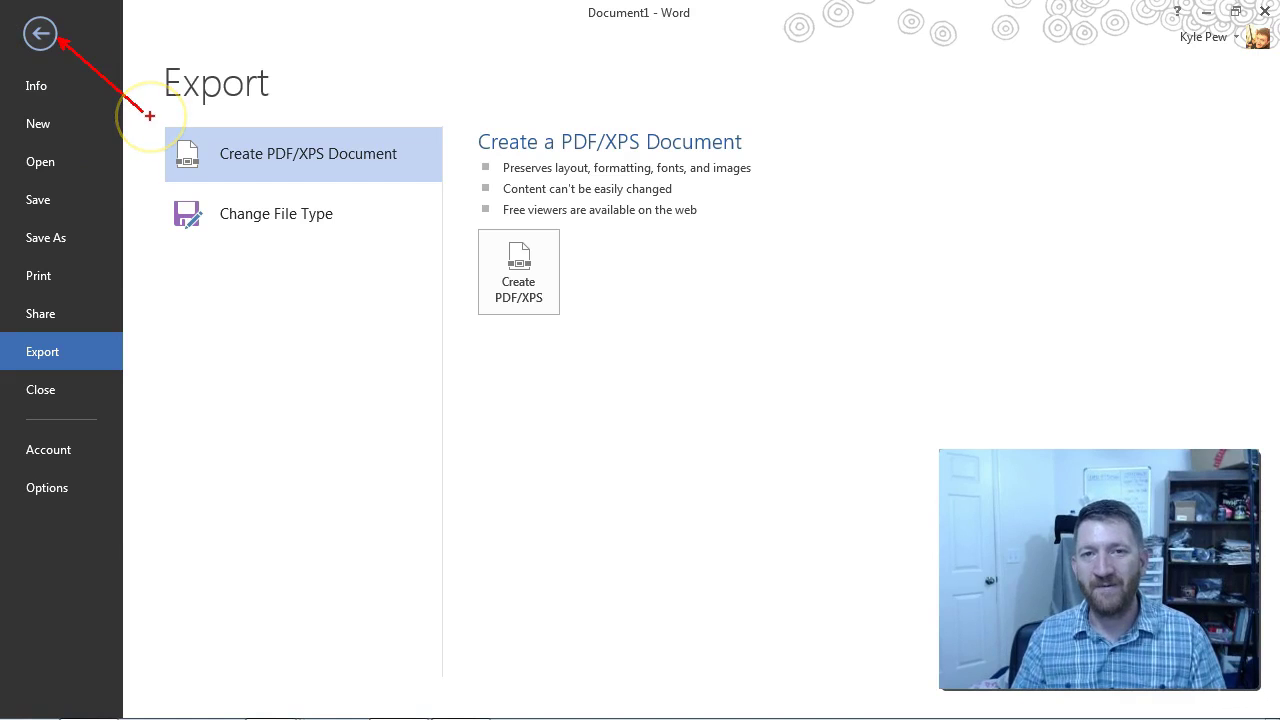
Go back to the puppy document, then reopen the FILE tab's Info page.
{"action": "left_click", "coordinate": [40, 36]}
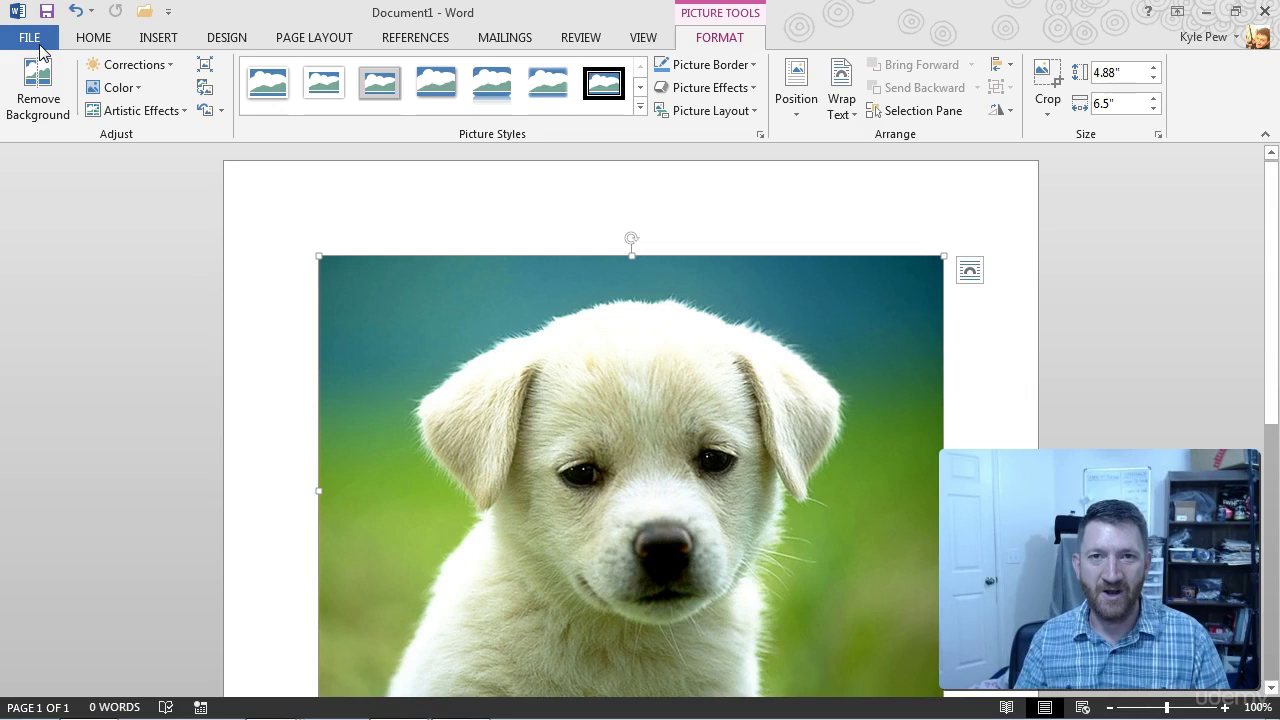
{"action": "left_click", "coordinate": [36, 40]}
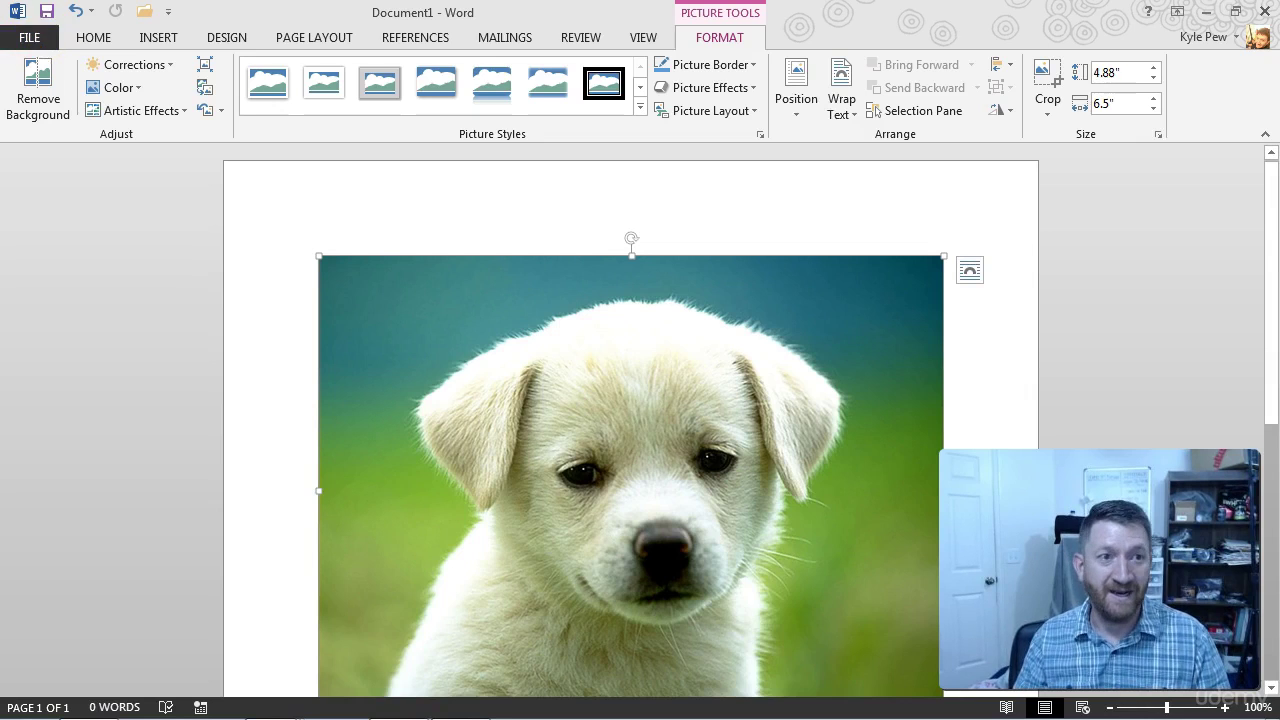
{"action": "left_click", "coordinate": [33, 40]}
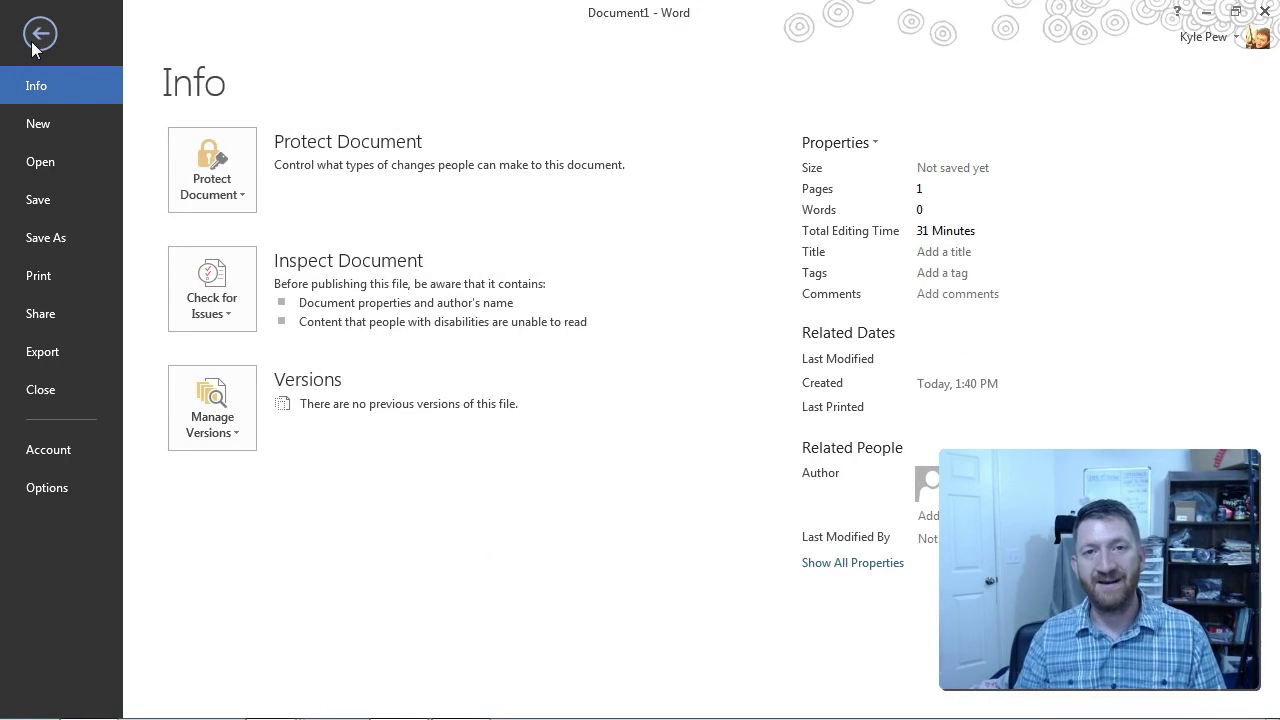